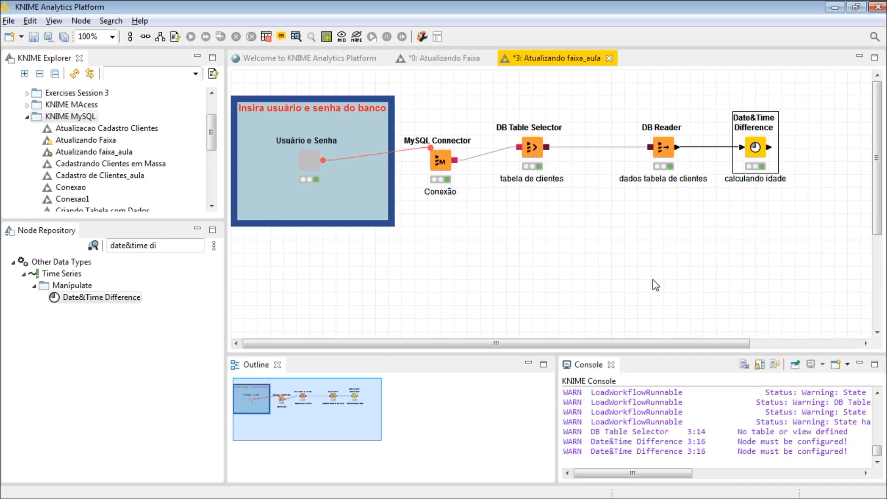
# Duplicate the DB Table Selector and DB Reader nodes, place the copies below the originals, and connect the MySQL Connector to the copied selector
pyautogui.click(531, 151)
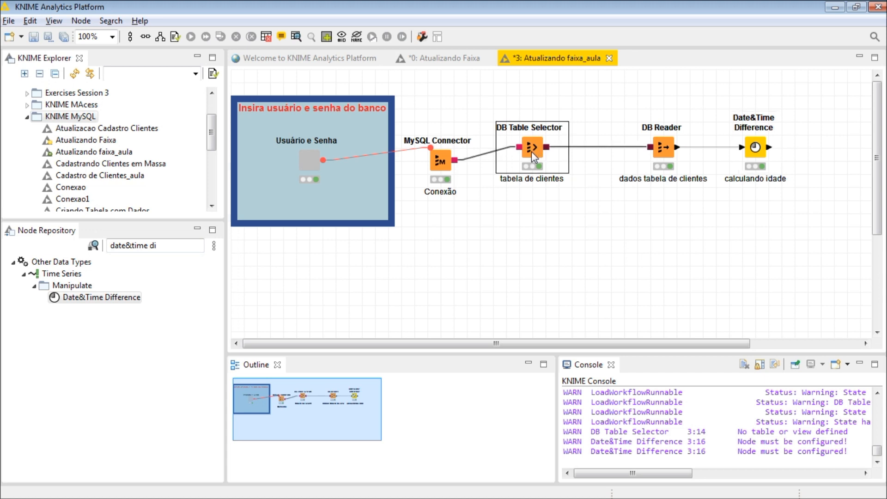
pyautogui.click(665, 149)
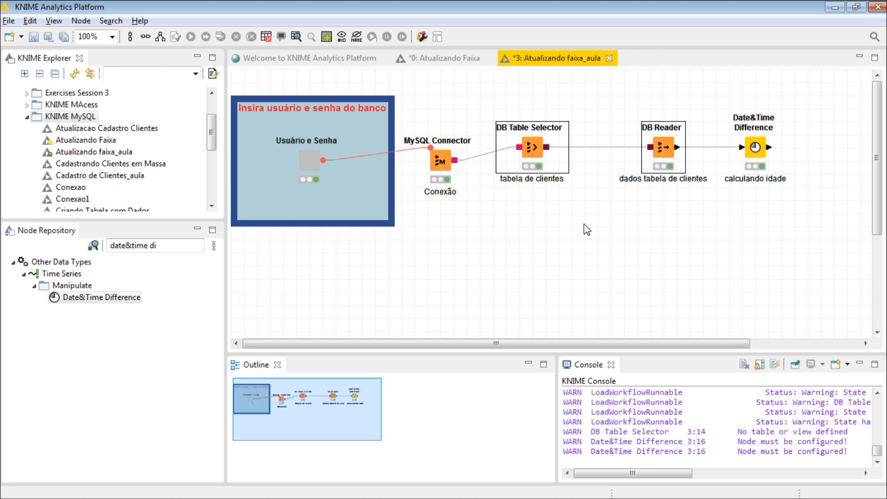
pyautogui.click(530, 247)
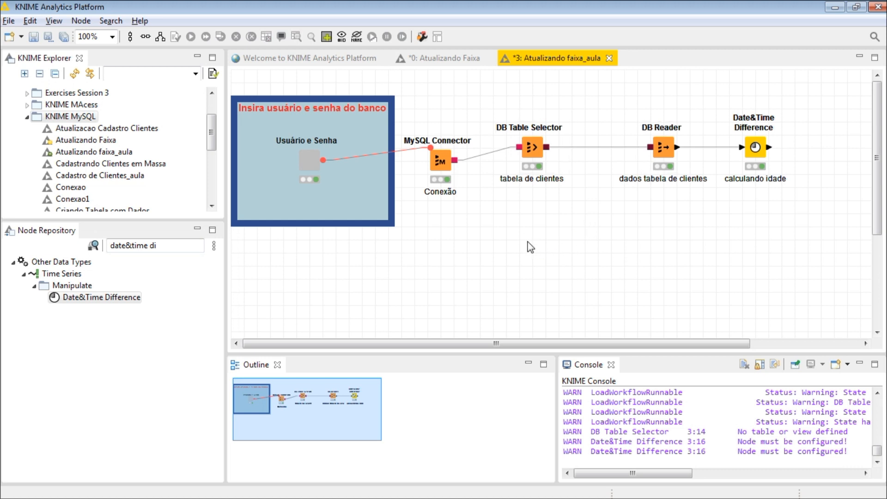
pyautogui.hotkey('ctrl', 'v')
pyautogui.moveTo(620, 234); pyautogui.dragTo(547, 249)
pyautogui.moveTo(455, 160); pyautogui.dragTo(530, 239)
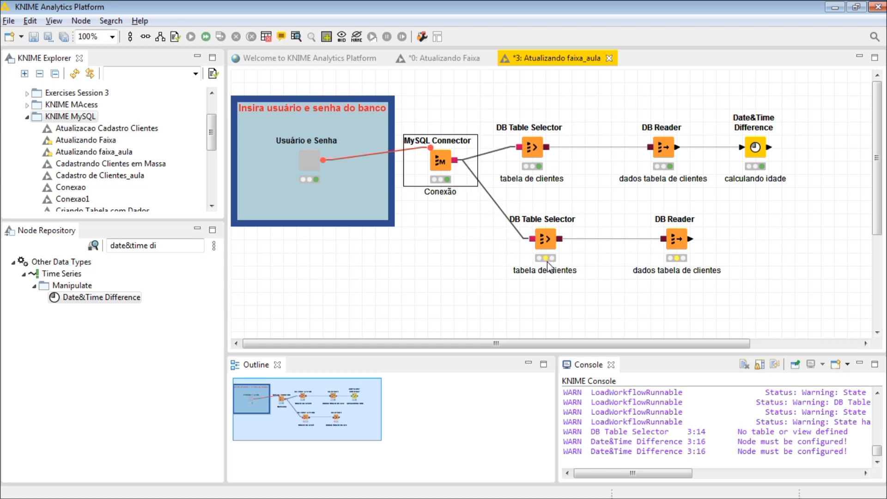
# Change the label of the copied DB Table Selector to "tabela de faixas"
pyautogui.doubleClick(548, 272)
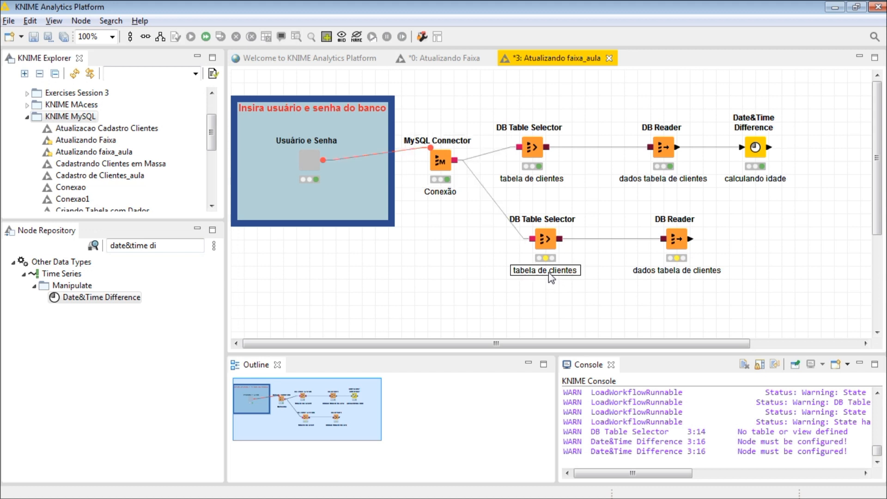
pyautogui.moveTo(550, 271); pyautogui.dragTo(581, 271)
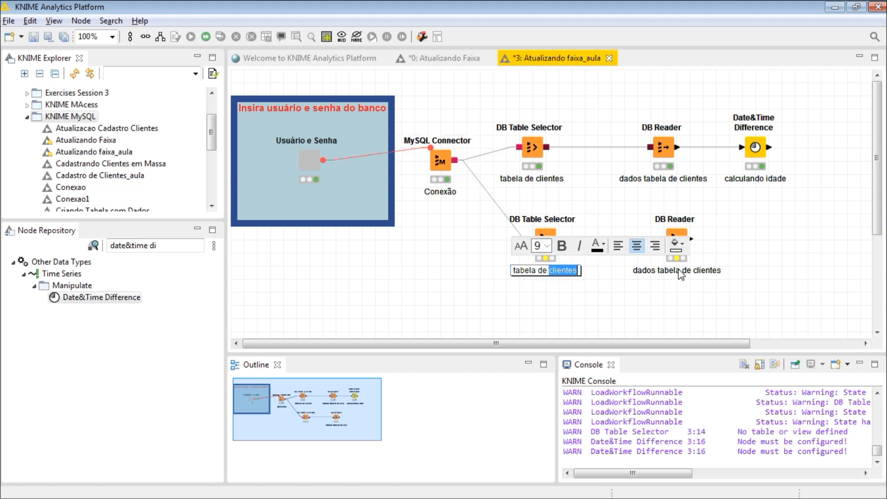
pyautogui.write('fl')
pyautogui.press('capslock')
pyautogui.write('X')
pyautogui.press('BackSpace')
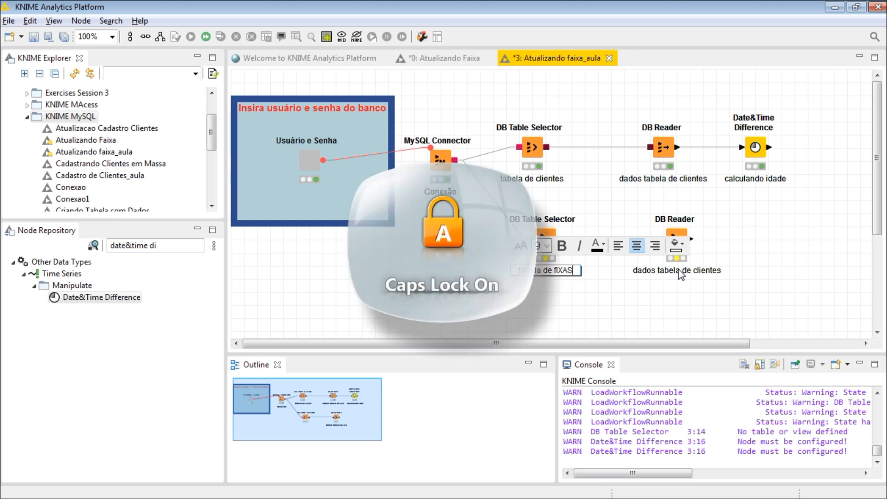
pyautogui.press('capslock')
pyautogui.write('aixas')
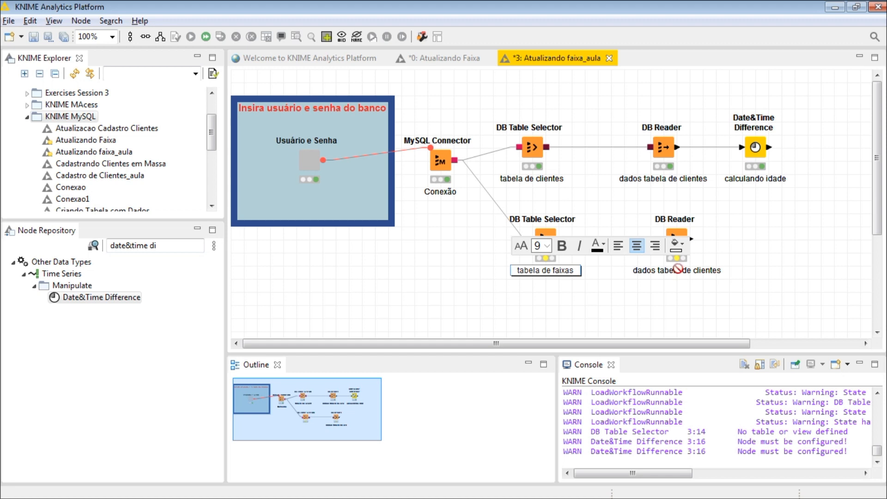
# Change the label of the copied DB Reader to "dados tabela de faixas"
pyautogui.click(680, 271)
pyautogui.click(686, 273)
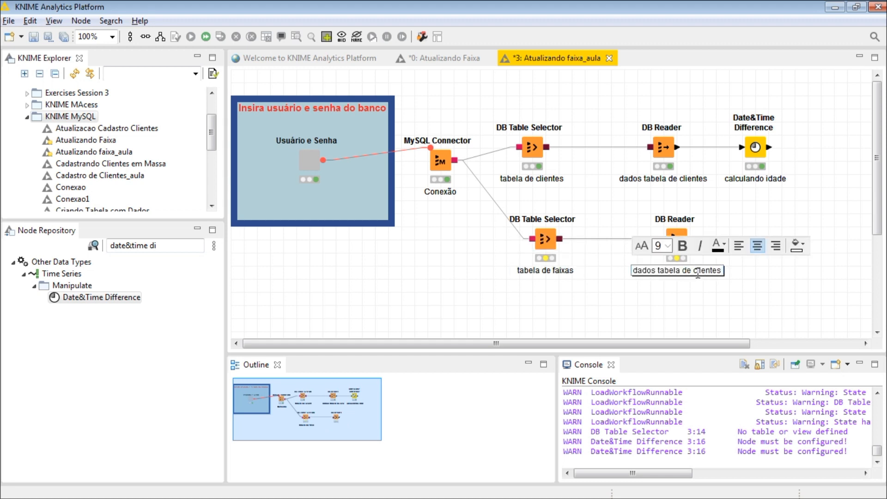
pyautogui.doubleClick(698, 270)
pyautogui.write('faixas')
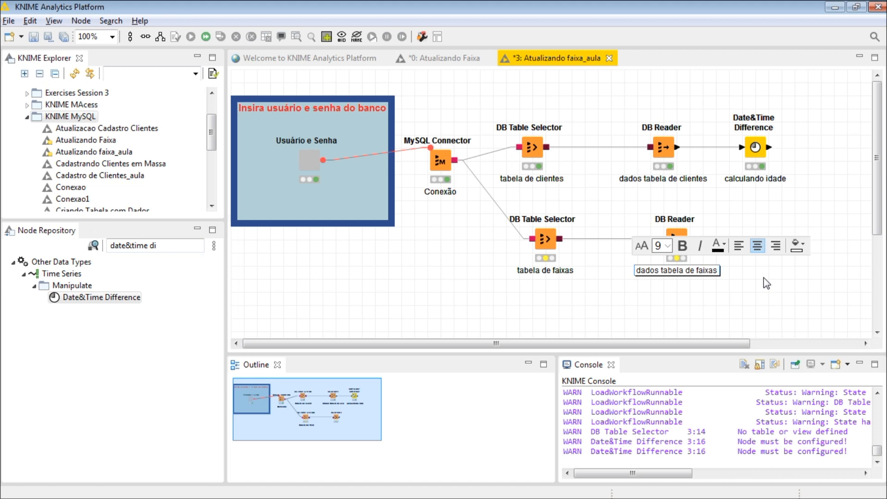
pyautogui.click(765, 284)
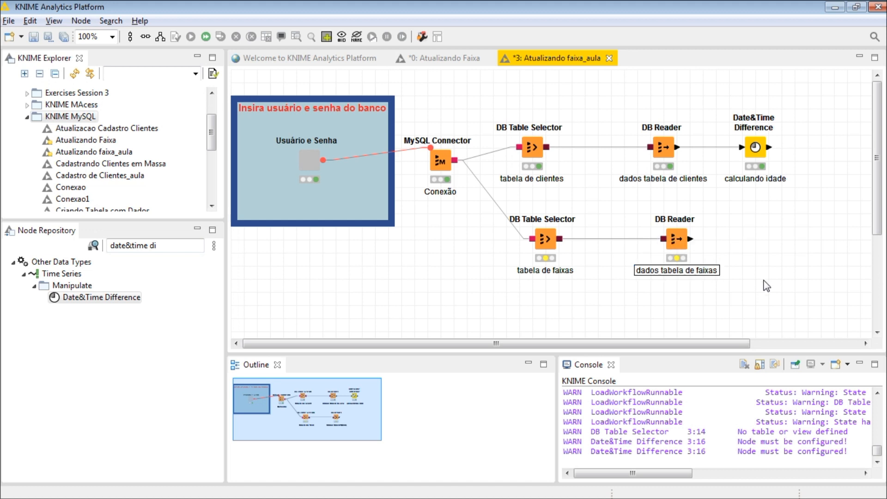
# Configure the "tabela de faixas" selector to read the cadastro_faixas table from the knime_mysql schema, with Custom Query disabled
pyautogui.doubleClick(550, 242)
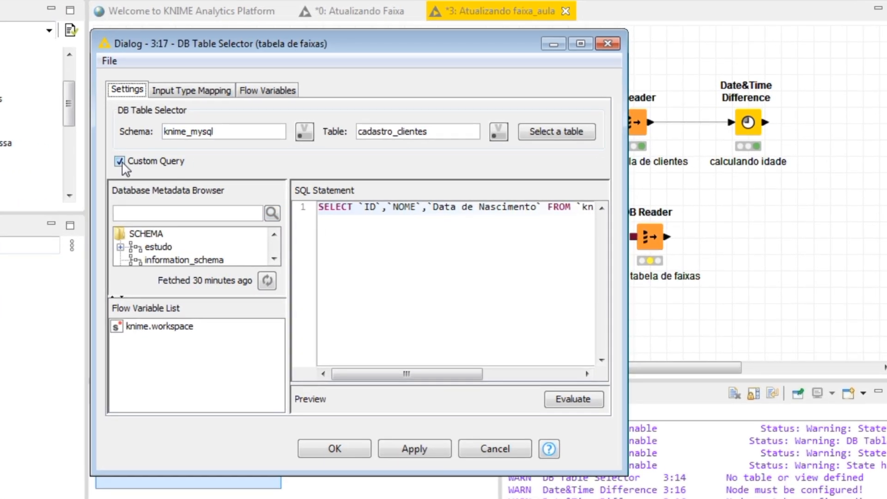
pyautogui.click(121, 162)
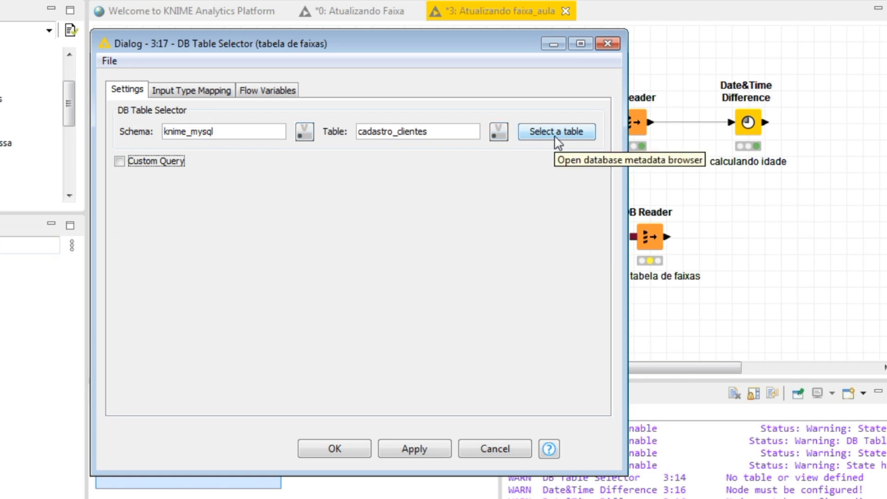
pyautogui.click(555, 134)
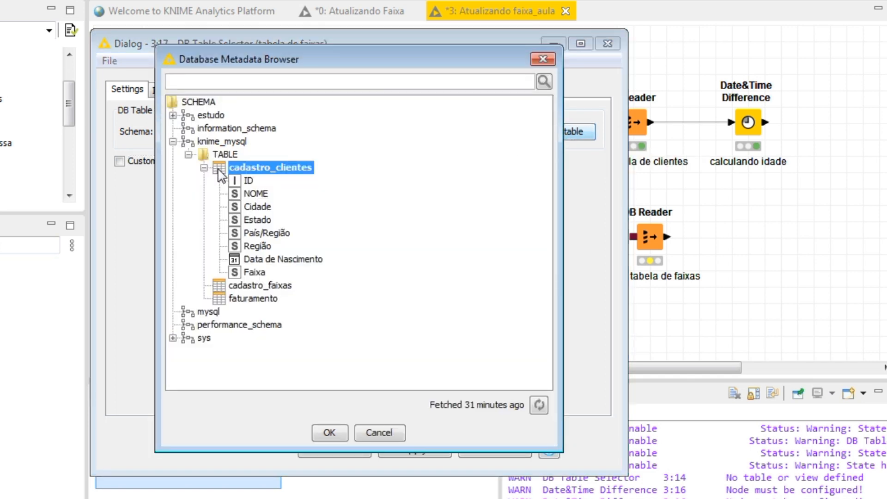
pyautogui.click(204, 167)
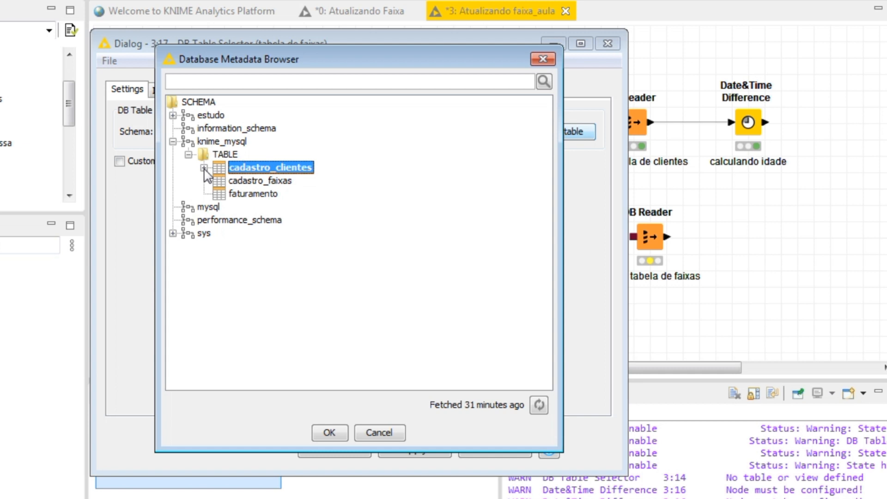
pyautogui.doubleClick(259, 181)
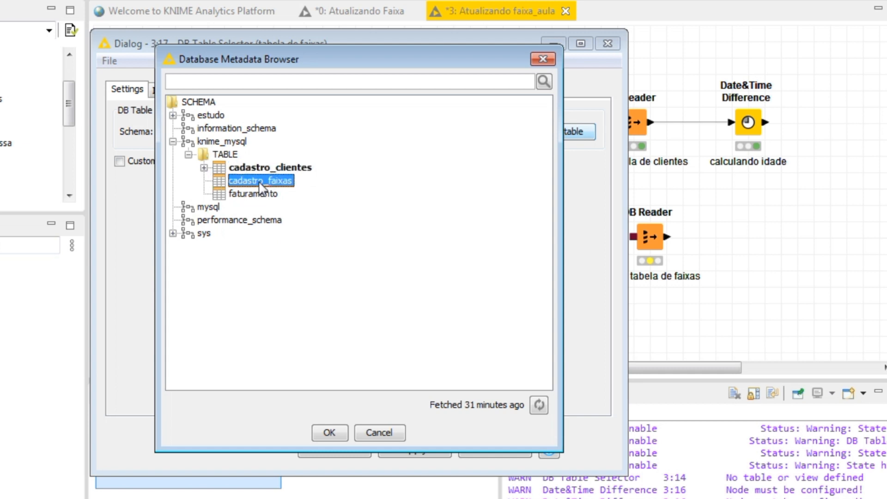
pyautogui.click(328, 436)
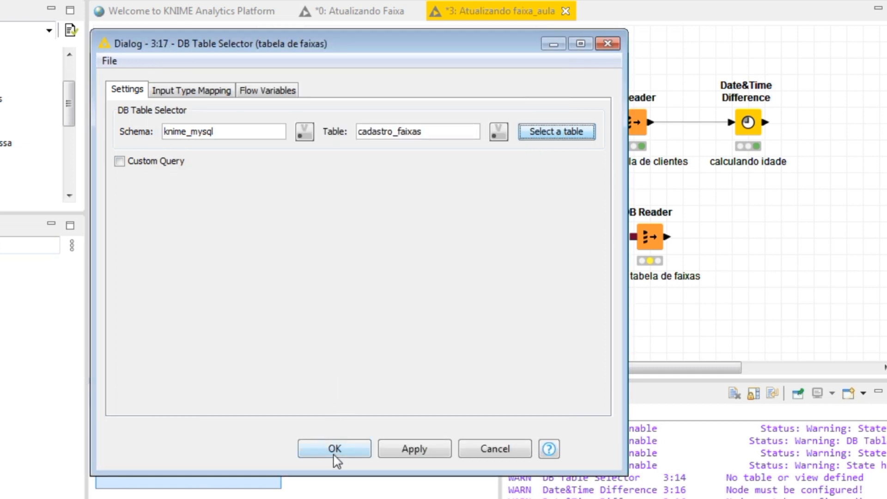
pyautogui.click(335, 449)
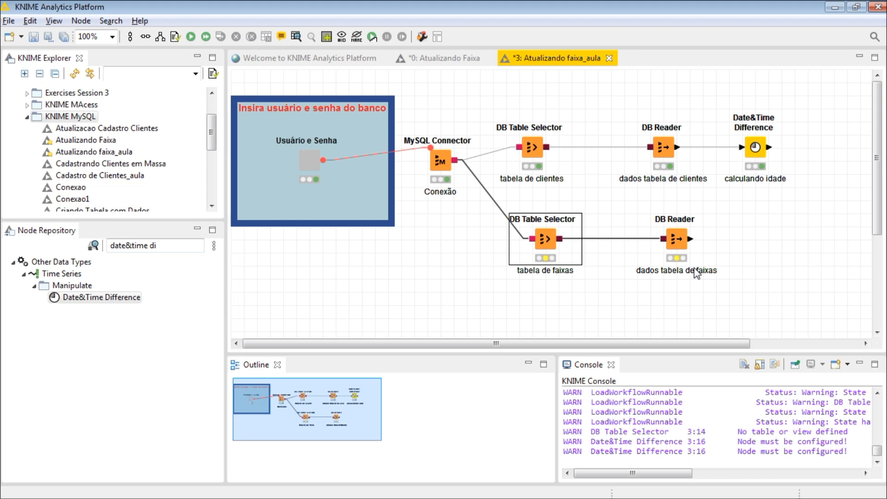
# Execute all pending nodes and review the full-size output data table of the "dados tabela de faixas" DB Reader
pyautogui.click(206, 36)
pyautogui.click(680, 245)
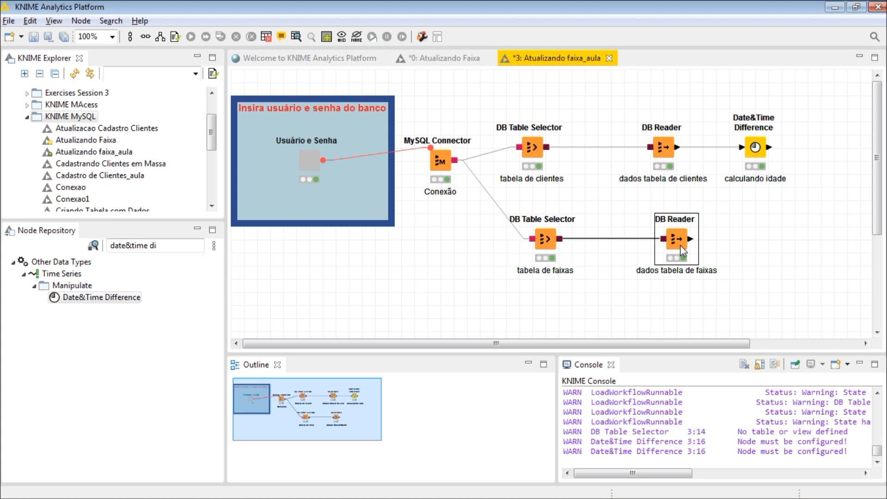
pyautogui.rightClick(680, 245)
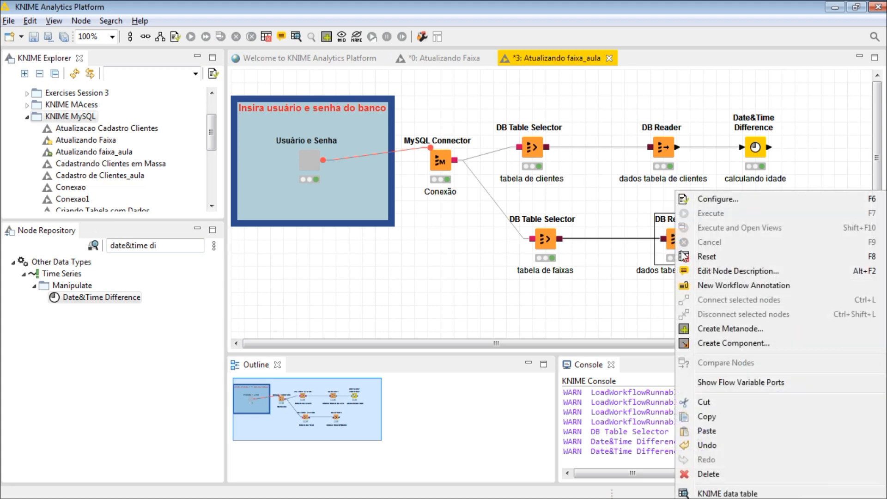
pyautogui.click(732, 494)
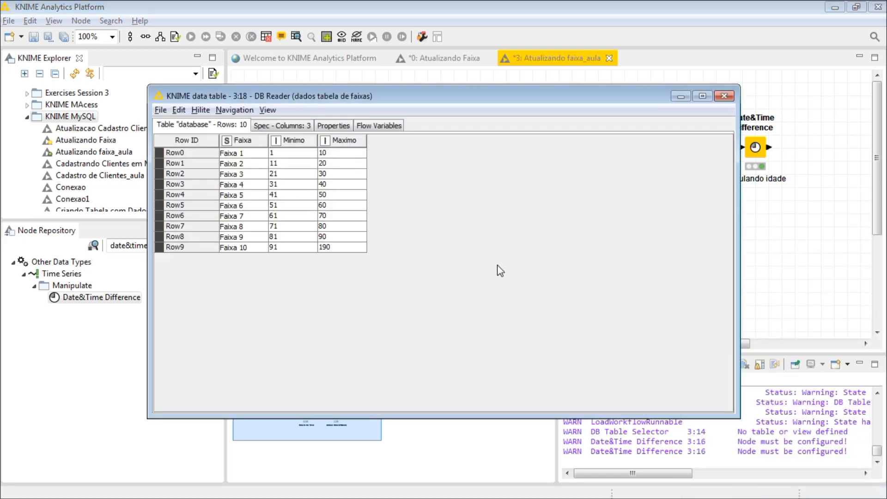
pyautogui.click(702, 96)
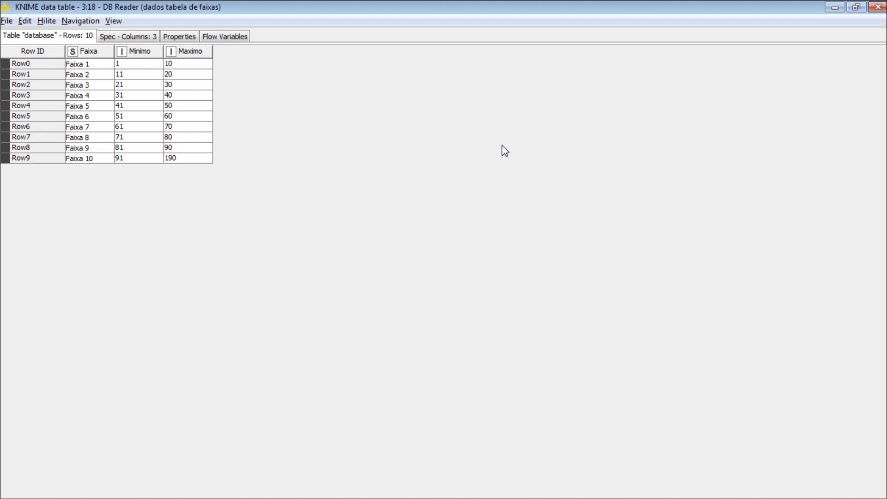
pyautogui.click(876, 8)
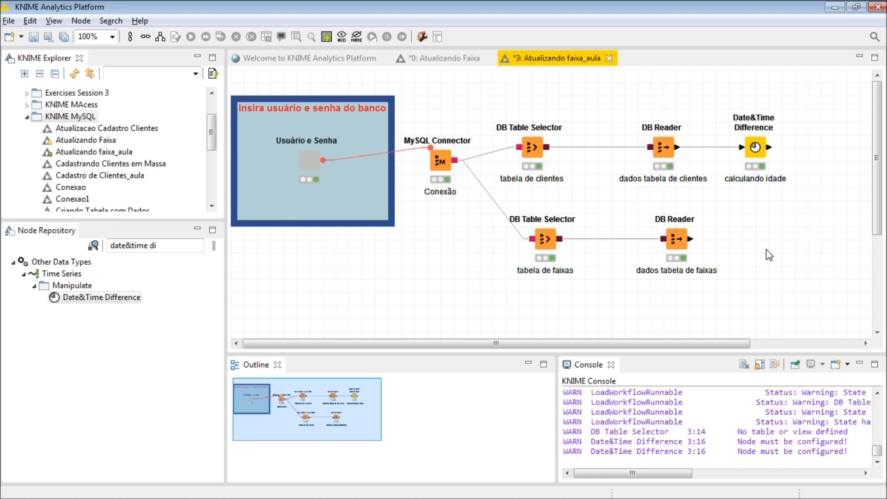
# Reopen the faixas DB Reader's data table at full size and examine the Minimo and Maximo limits of each Faixa
pyautogui.click(678, 246)
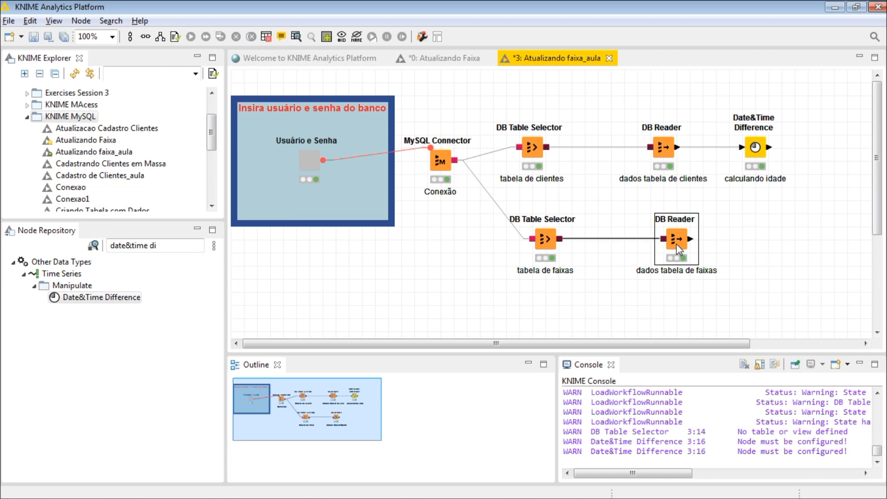
pyautogui.rightClick(677, 243)
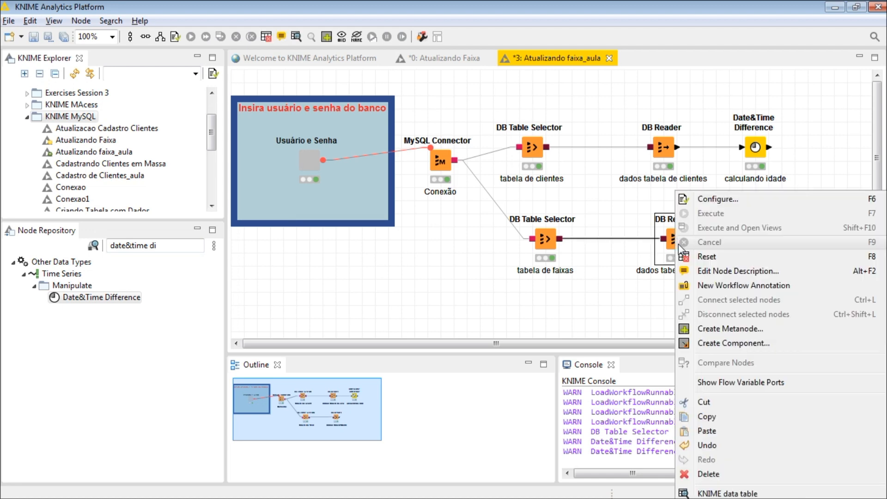
pyautogui.click(731, 490)
pyautogui.click(703, 96)
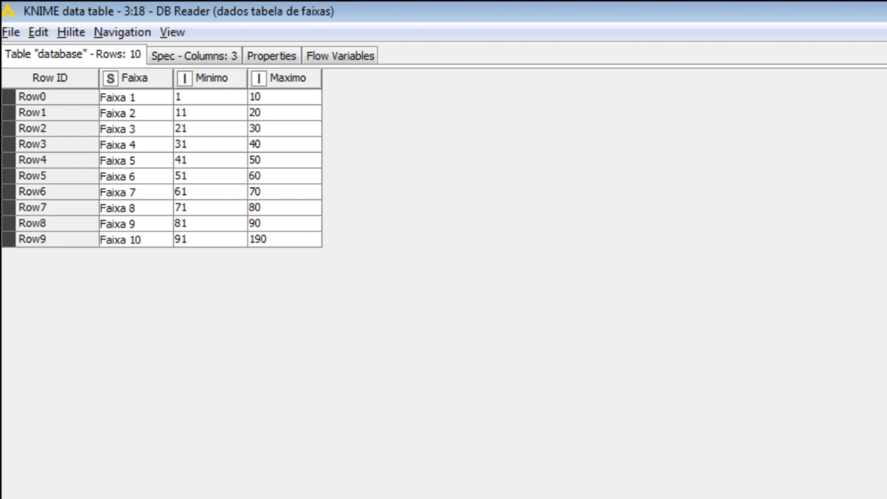
pyautogui.click(883, 8)
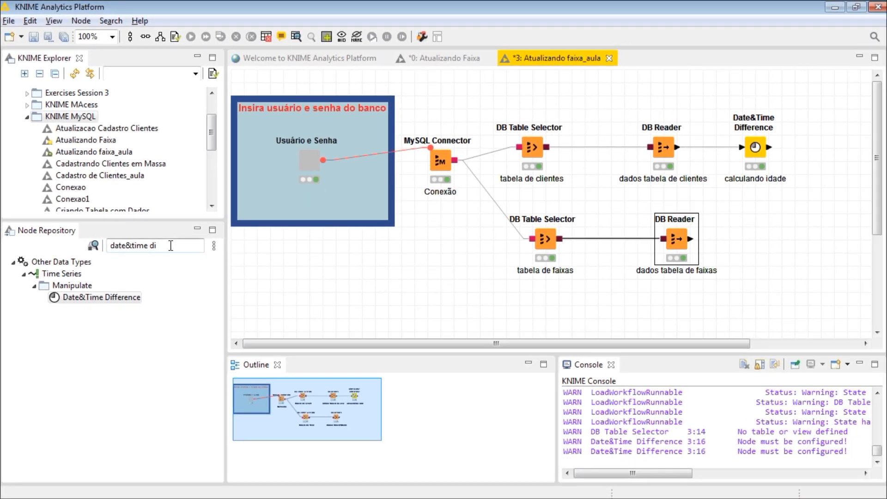
# Search the node repository for "cross join" and add a Cross Joiner node after the two branches
pyautogui.moveTo(171, 244); pyautogui.dragTo(72, 243)
pyautogui.write('c')
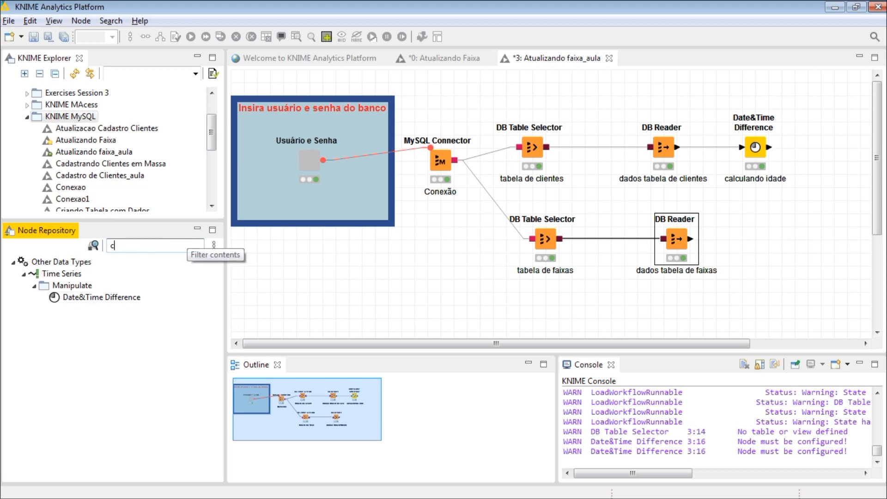
pyautogui.write('ross join')
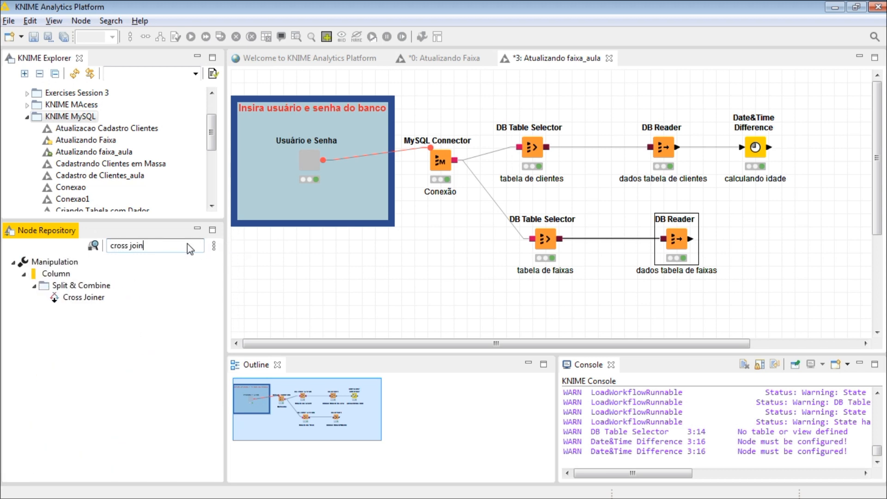
pyautogui.moveTo(84, 298); pyautogui.dragTo(795, 260)
pyautogui.moveTo(824, 220); pyautogui.dragTo(825, 219)
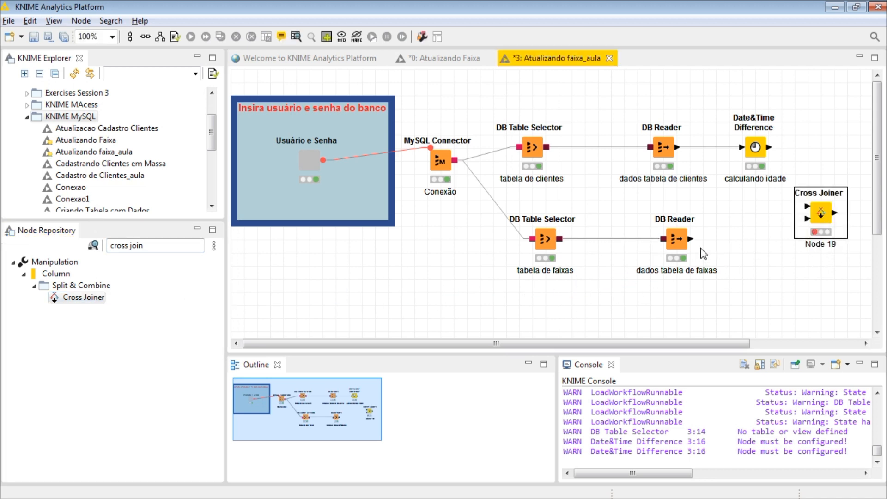
# Connect Date&Time Difference to the Cross Joiner's top input and the faixas DB Reader to its bottom input
pyautogui.moveTo(690, 239)
pyautogui.mouseDown()
pyautogui.moveTo(758, 245)
pyautogui.moveTo(814, 227)
pyautogui.mouseUp()
pyautogui.moveTo(769, 147); pyautogui.dragTo(807, 207)
pyautogui.moveTo(741, 344); pyautogui.dragTo(840, 346)
pyautogui.click(723, 206)
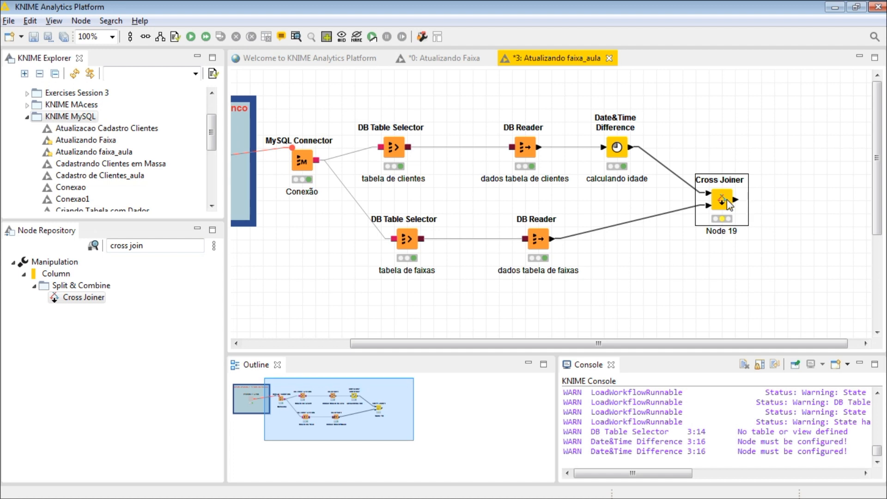
# Confirm the Cross Joiner's configuration with suffix (#1), separator _, chunk size 1, and neither the top nor bottom tables' RowIds appended
pyautogui.doubleClick(729, 204)
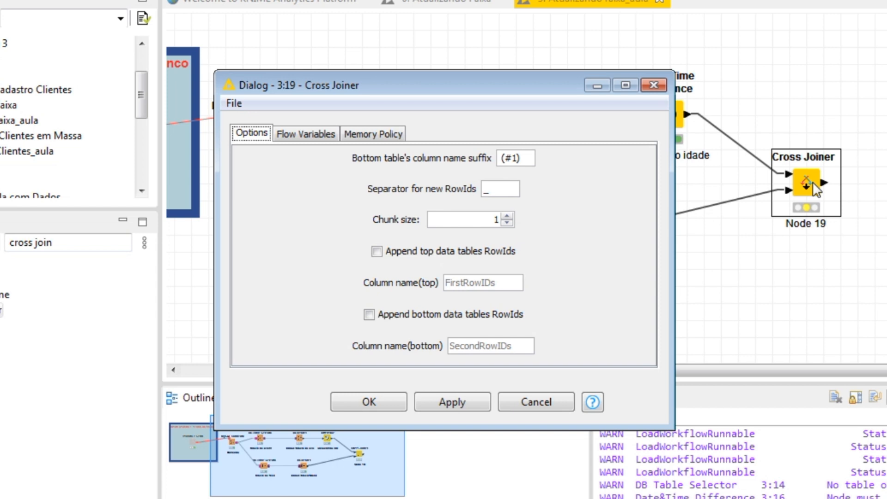
pyautogui.press('Tab')
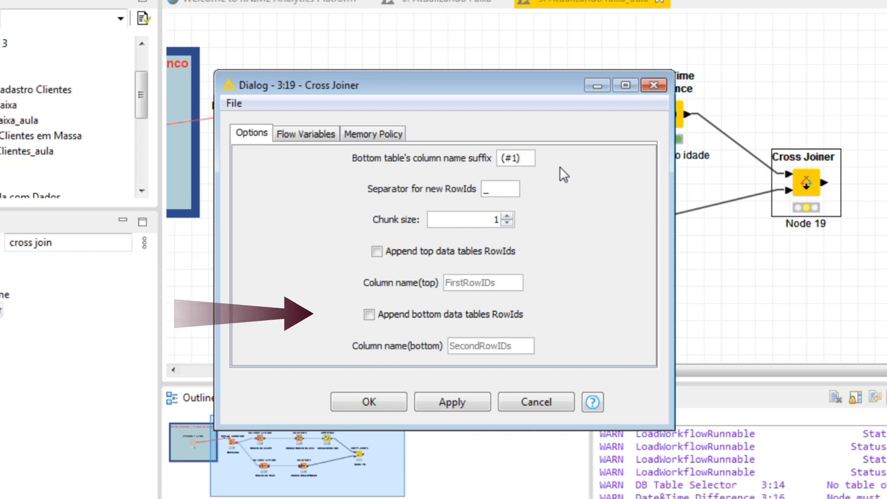
pyautogui.click(455, 245)
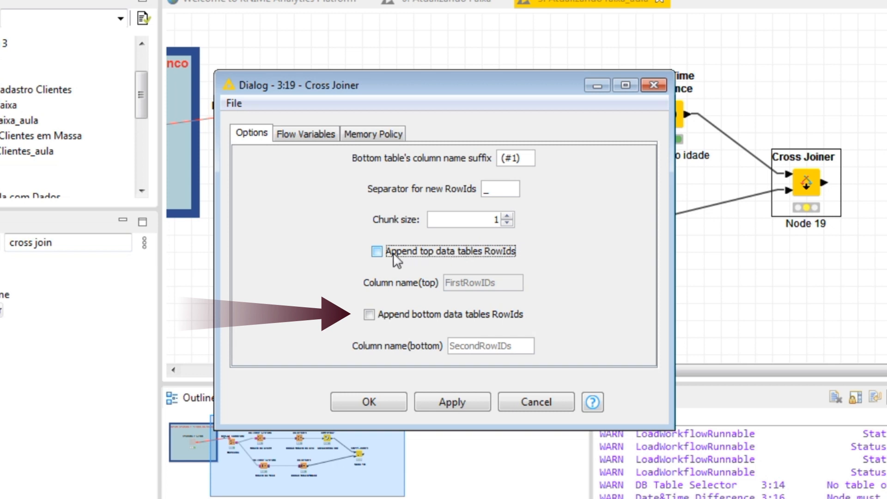
pyautogui.click(388, 314)
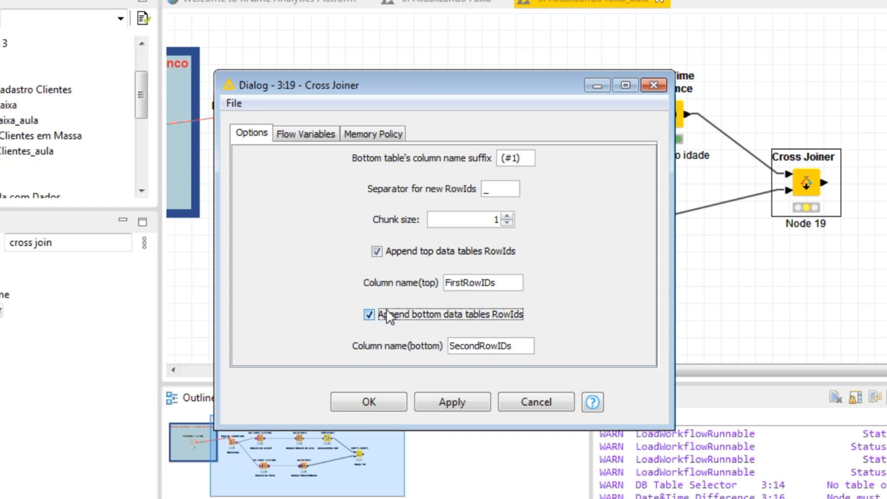
pyautogui.click(386, 312)
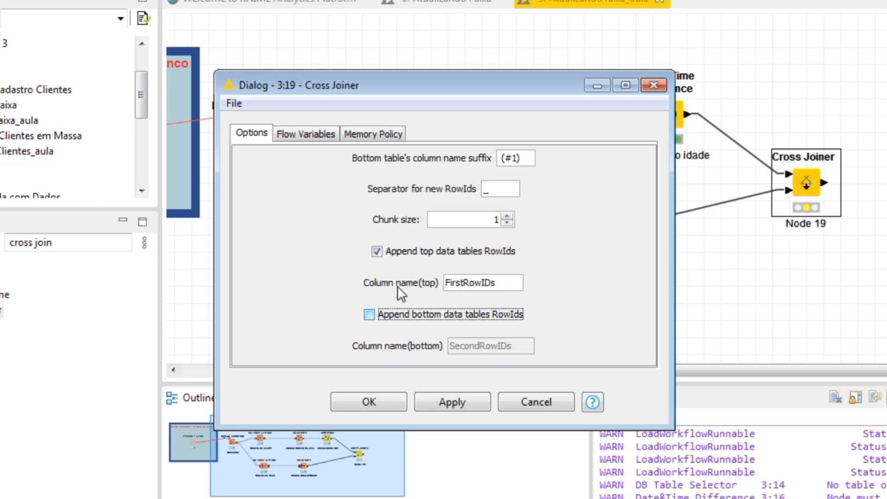
pyautogui.click(399, 255)
pyautogui.click(398, 253)
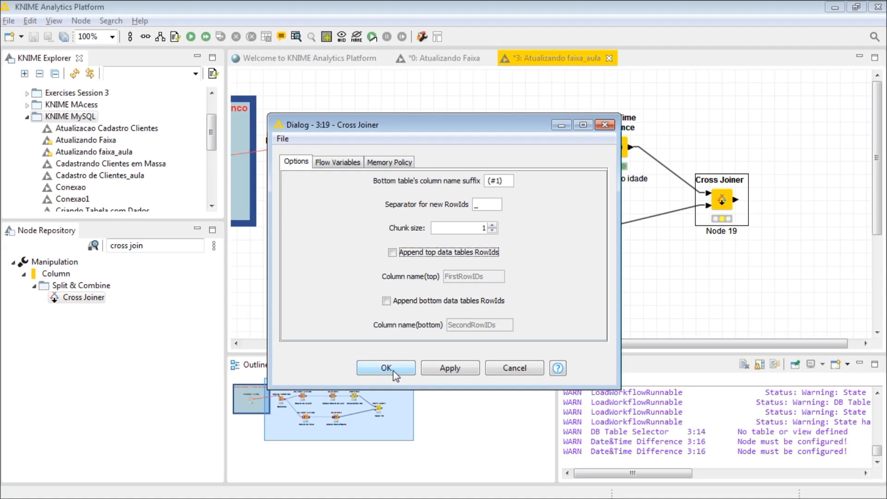
pyautogui.click(386, 368)
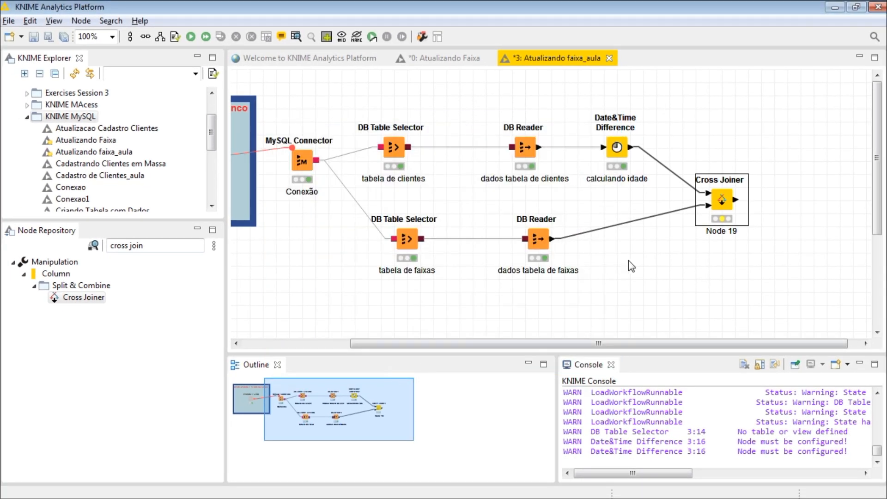
# Execute the Cross Joiner and open its joined output table at full size
pyautogui.rightClick(721, 203)
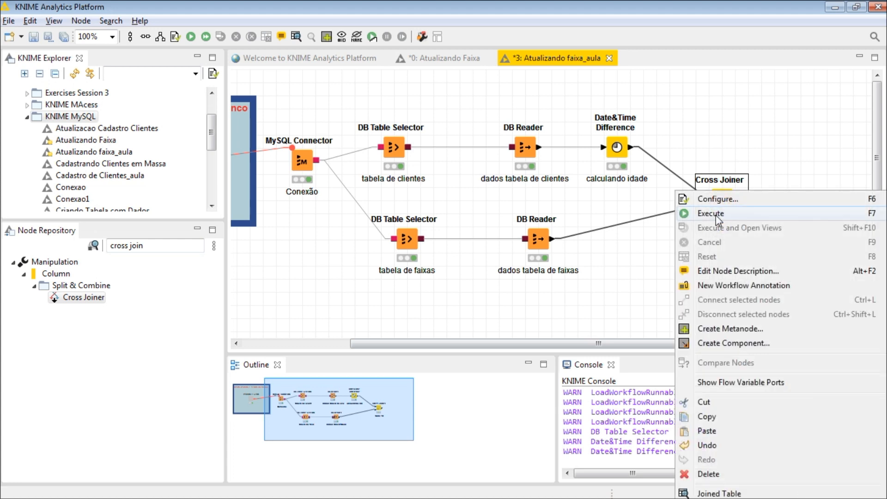
pyautogui.click(719, 220)
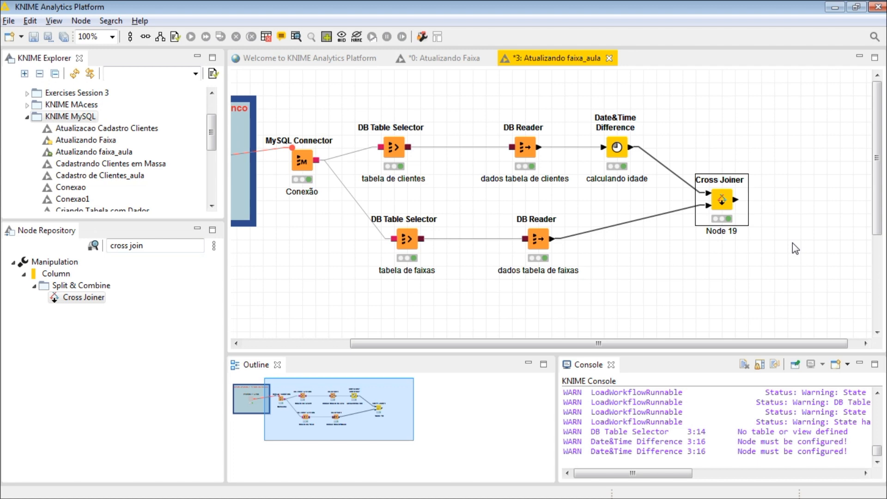
pyautogui.rightClick(727, 195)
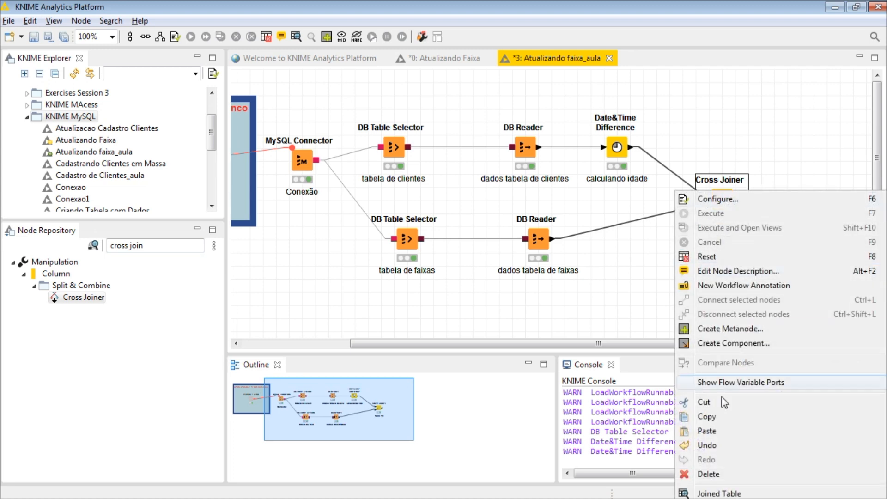
pyautogui.click(720, 493)
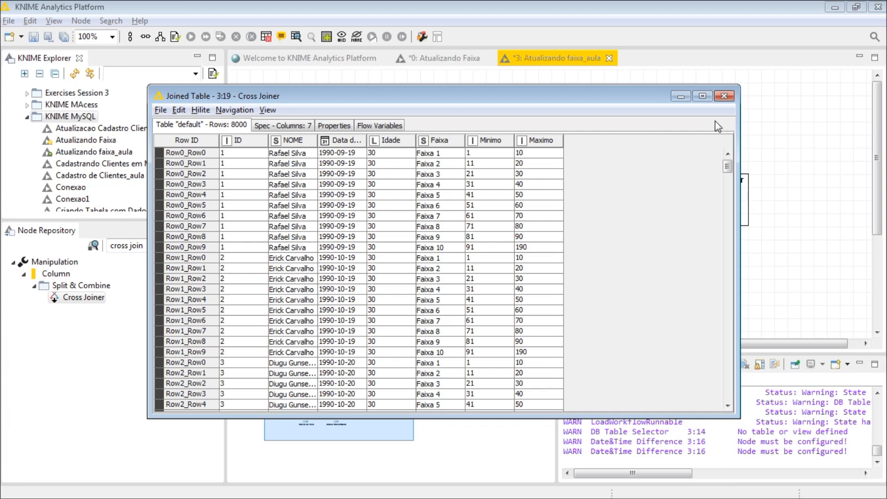
pyautogui.click(705, 99)
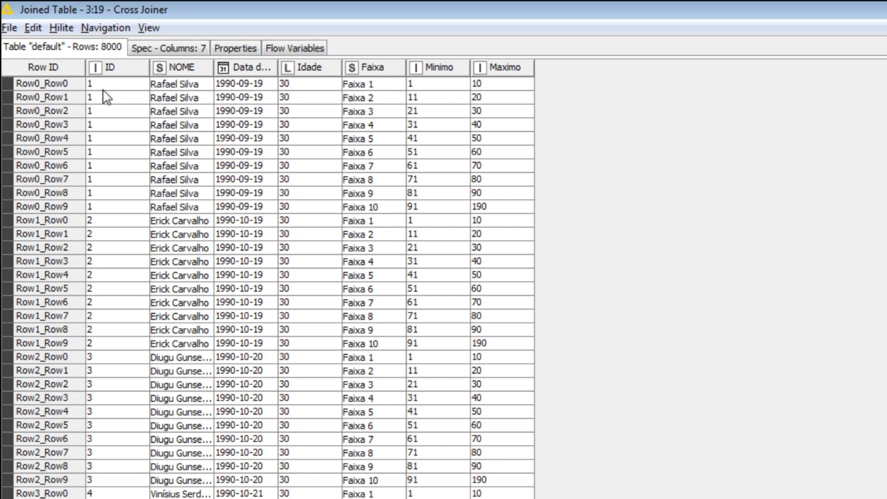
# Examine the first client's rows in the joined table, comparing Idade with the Minimo and Maximo limits in the Faixa 3 row
pyautogui.click(123, 66)
pyautogui.click(214, 56)
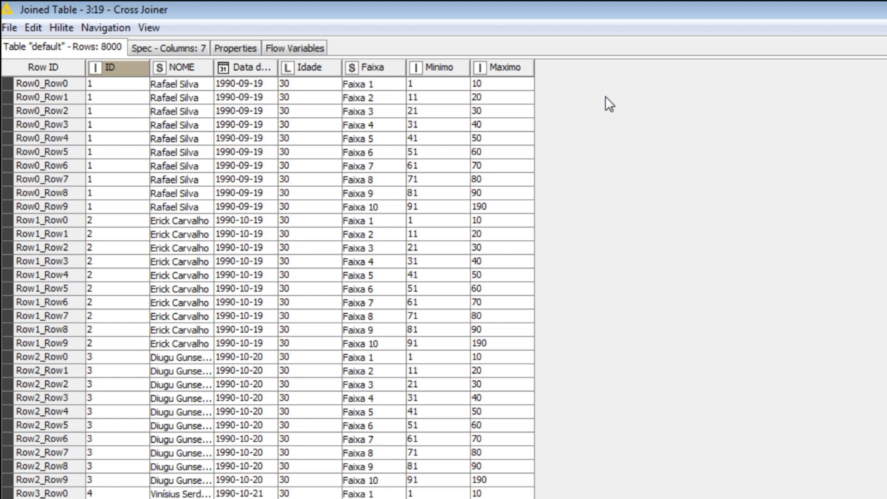
pyautogui.moveTo(107, 85); pyautogui.dragTo(473, 203)
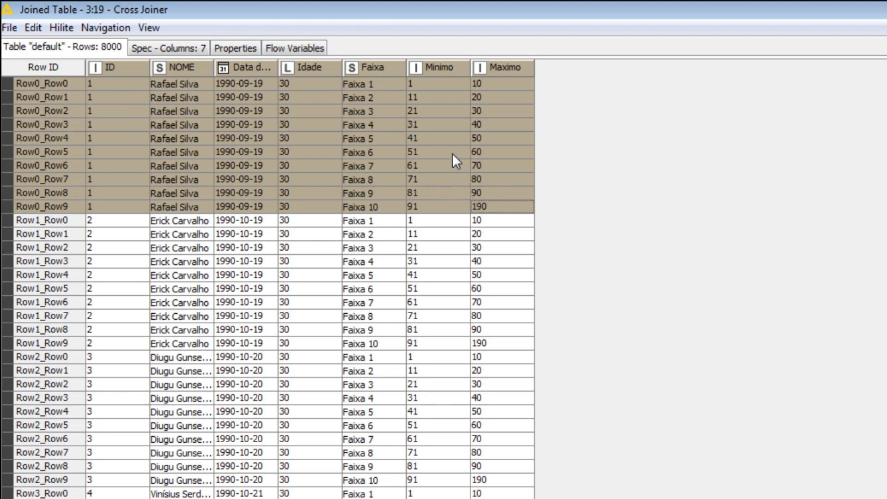
pyautogui.click(437, 114)
pyautogui.click(373, 110)
pyautogui.click(422, 115)
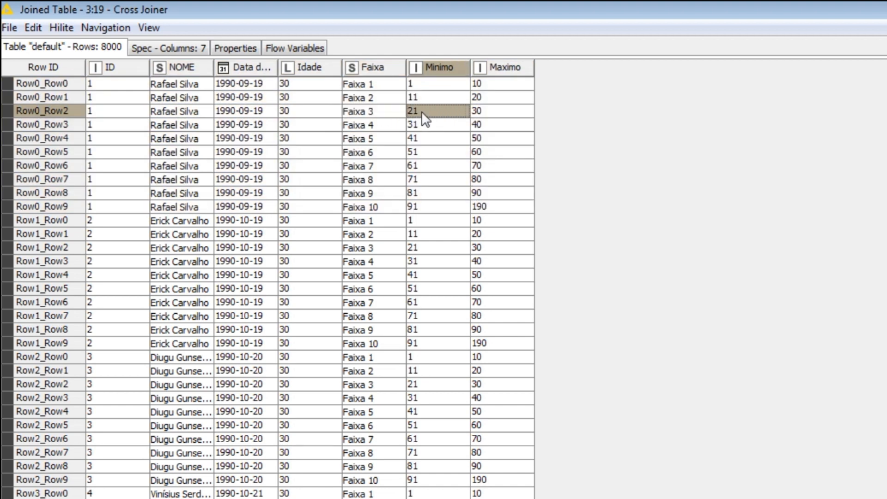
pyautogui.click(363, 112)
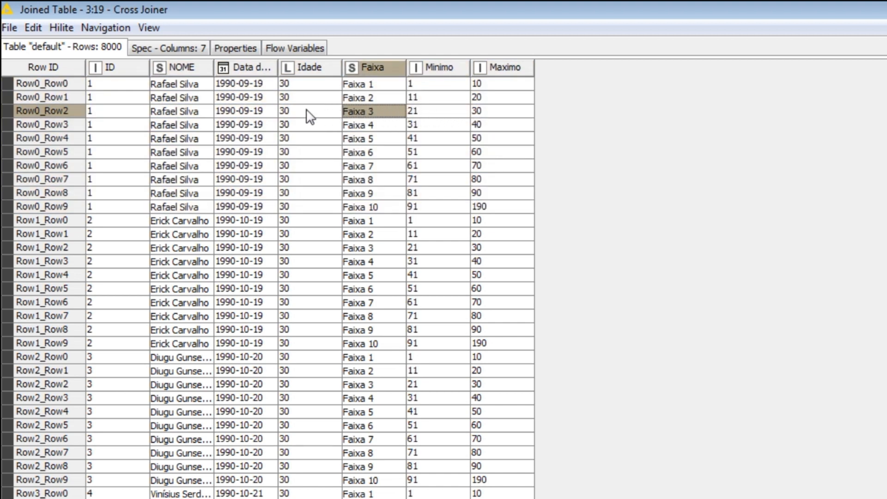
pyautogui.click(319, 112)
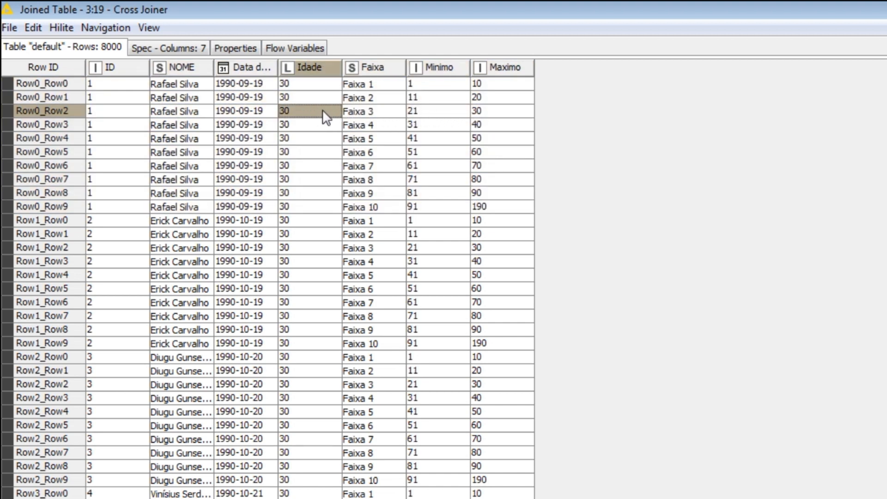
pyautogui.click(420, 115)
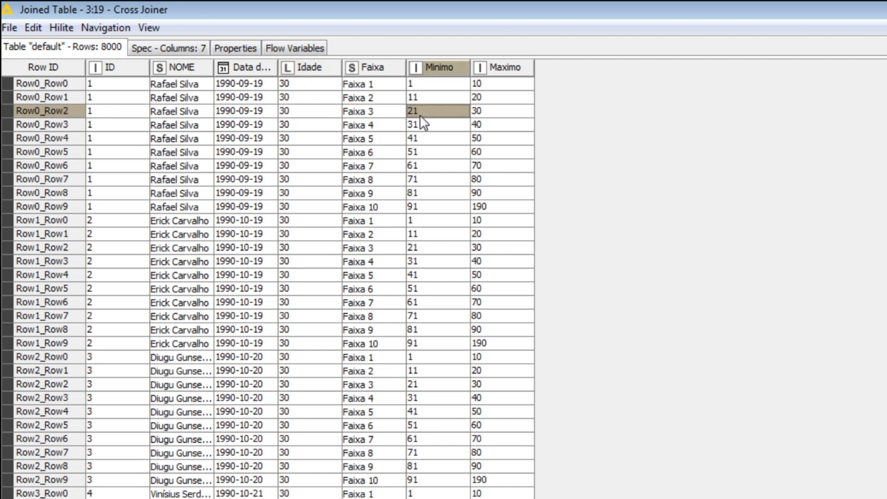
pyautogui.click(492, 117)
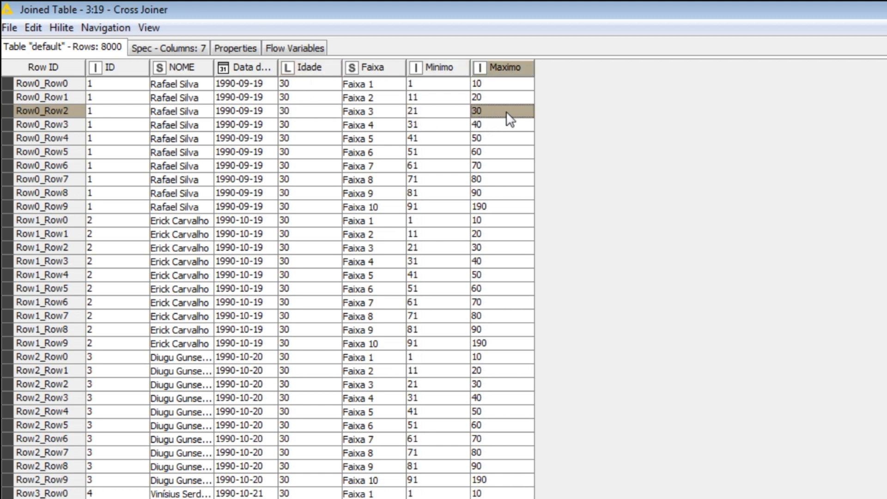